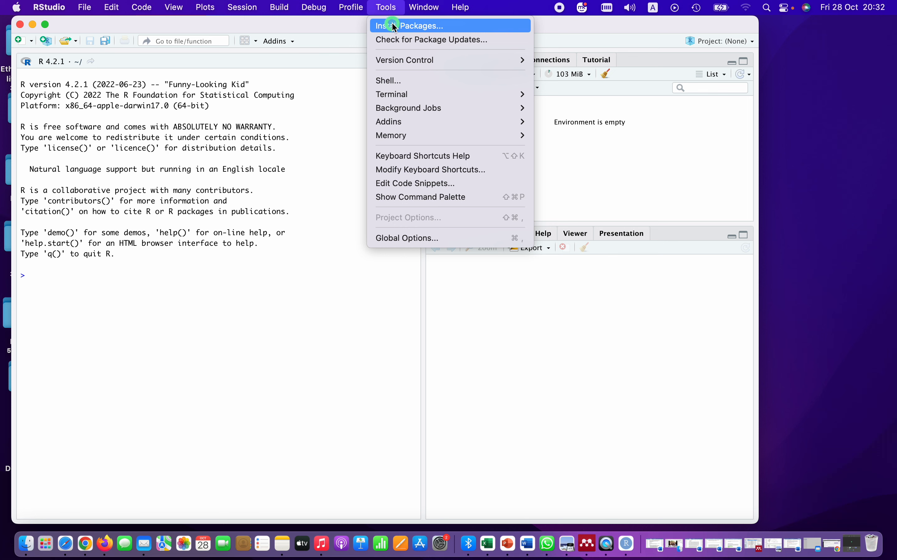
- Install the revtools package from the CRAN repository, including its dependencies
click(304, 265)
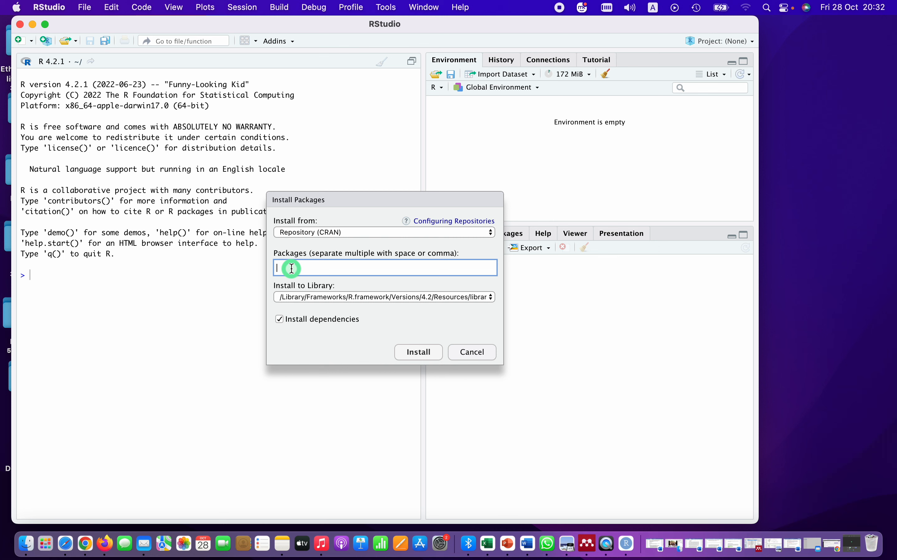
text(revet)
key(BackSpace)
key(BackSpace)
key(BackSpace)
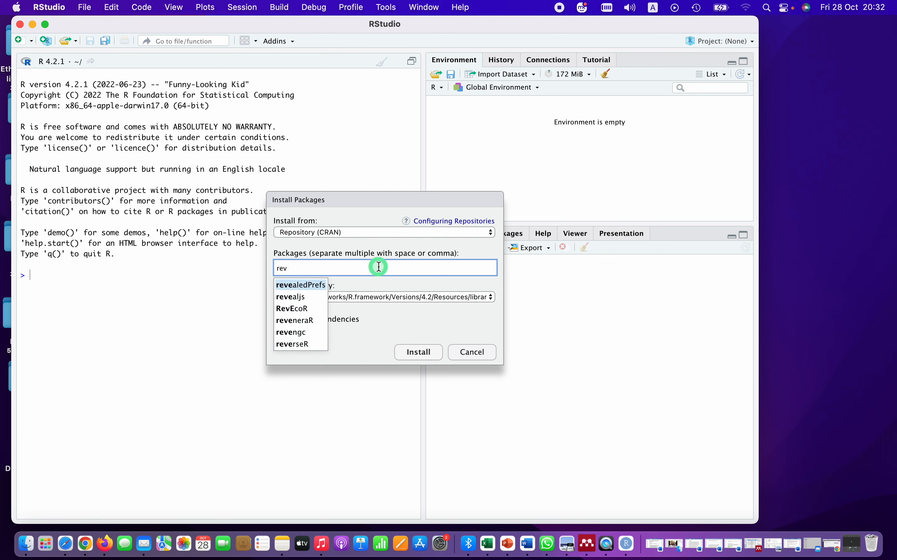
text(tool)
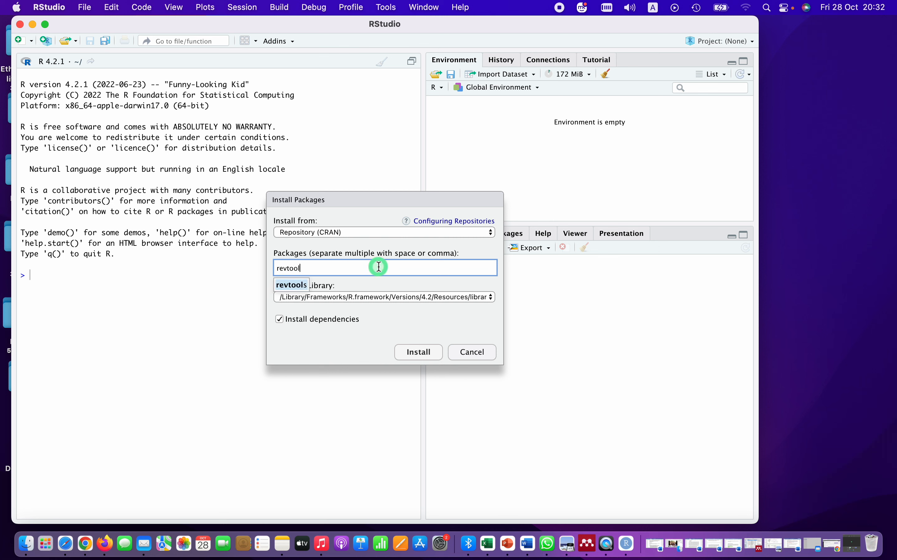
click(298, 286)
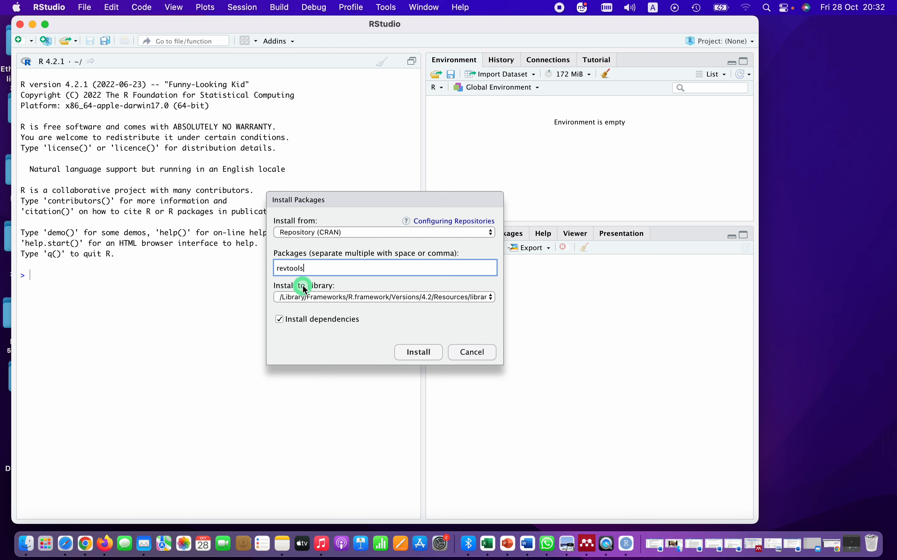
click(419, 352)
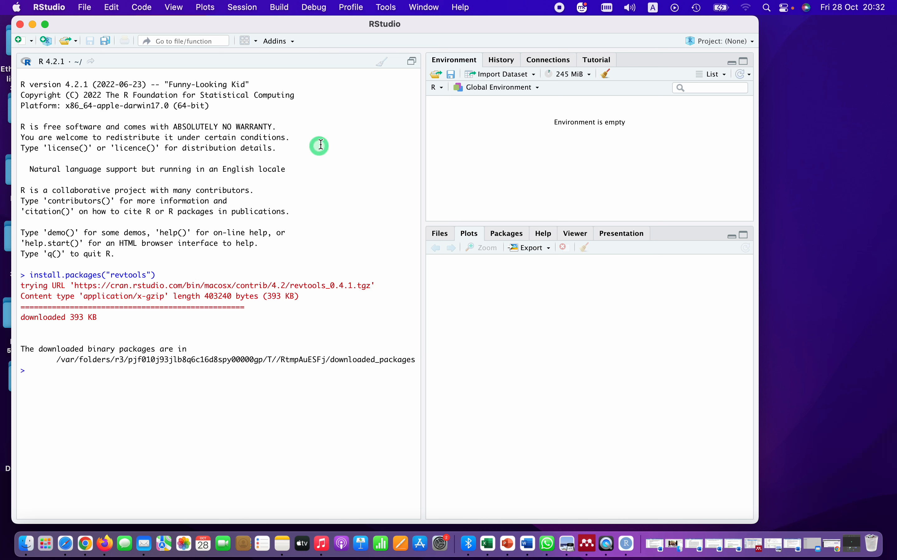
- Install the maptools package from the CRAN repository with its dependencies
click(389, 7)
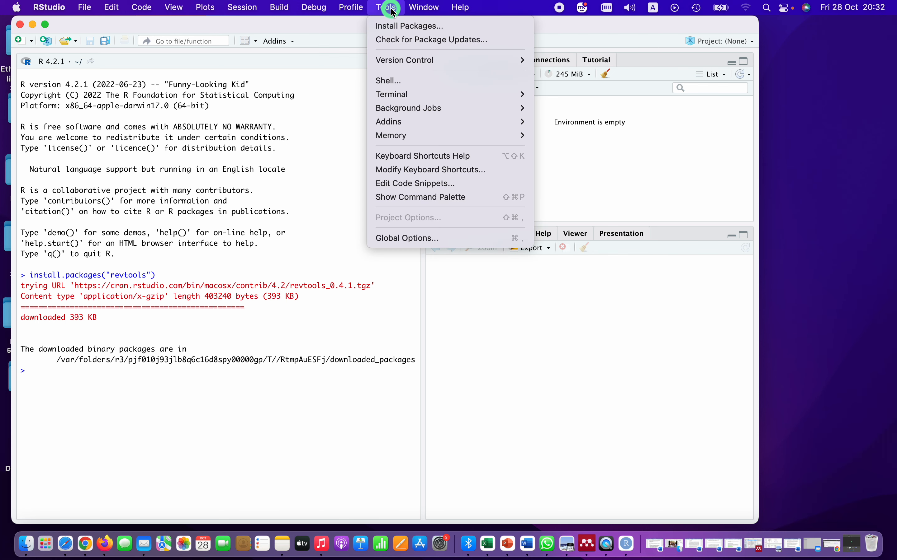
click(398, 27)
click(316, 273)
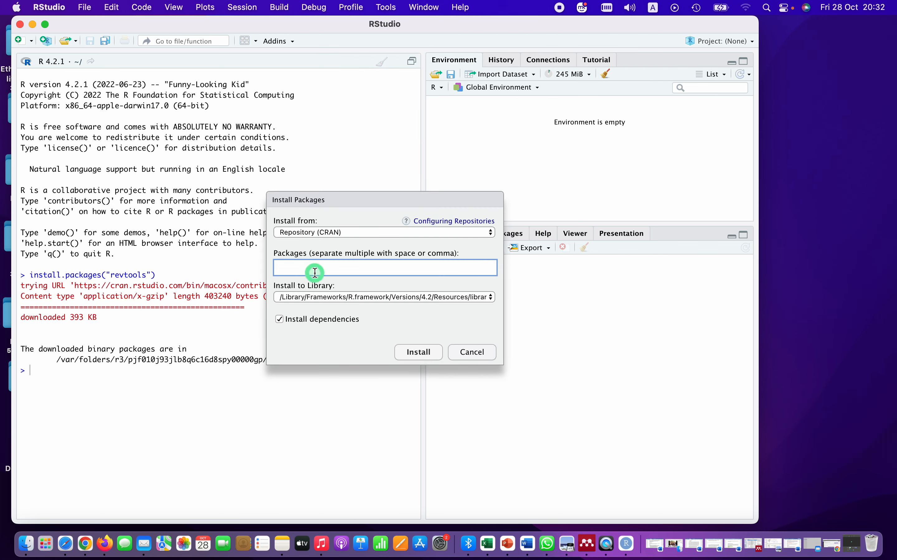
text(map)
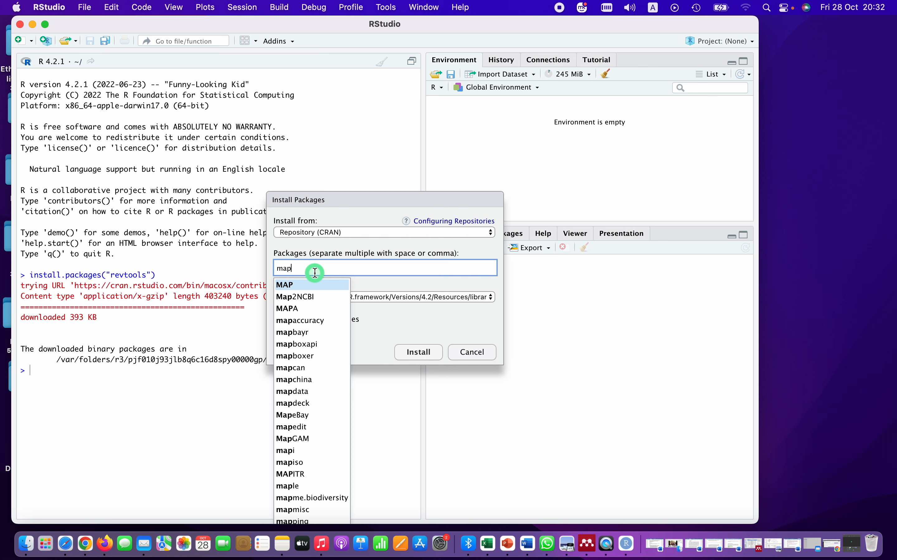
text(tool)
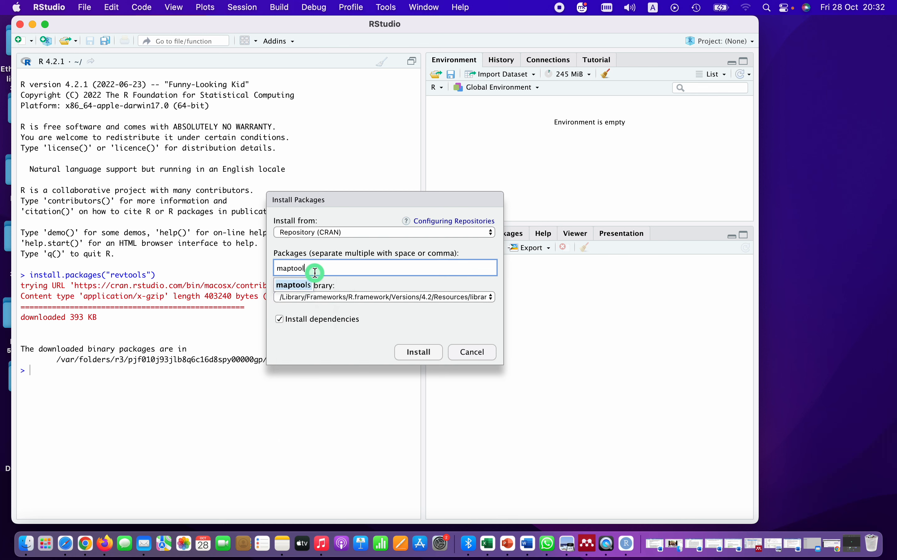
click(298, 285)
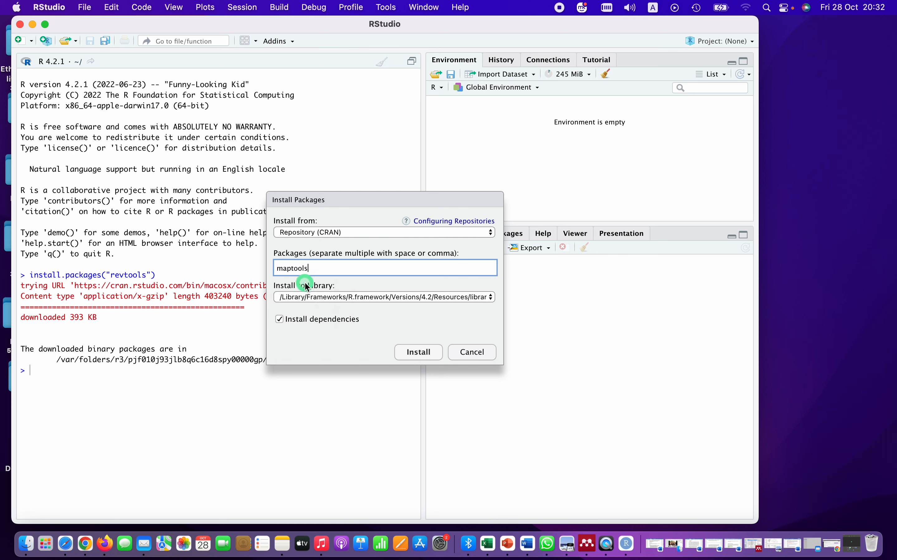
click(417, 352)
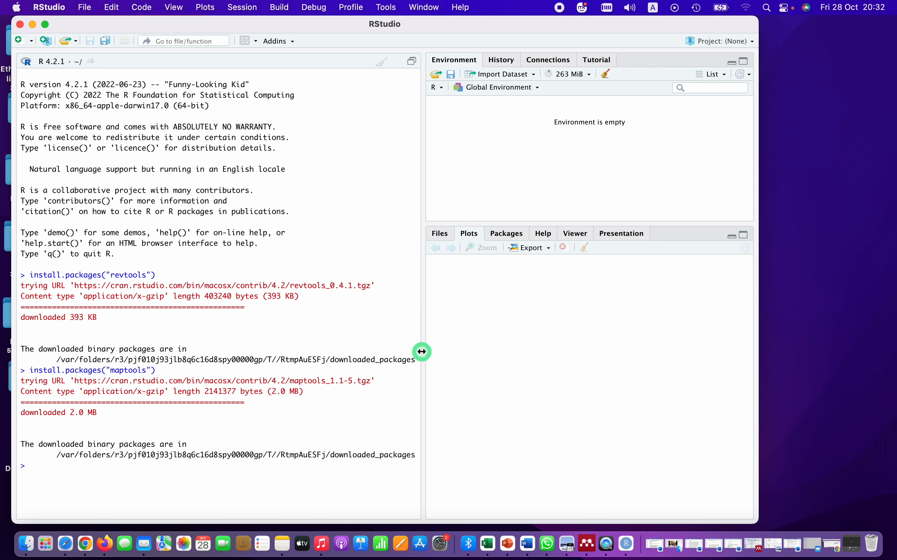
- Install the bibliometrix package from CRAN along with its dependencies
click(385, 7)
click(396, 26)
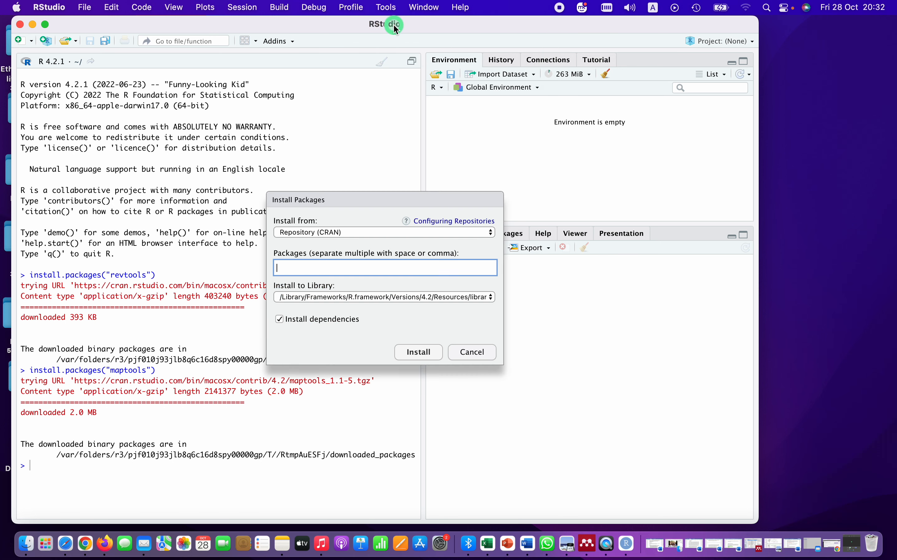
click(308, 270)
text(b)
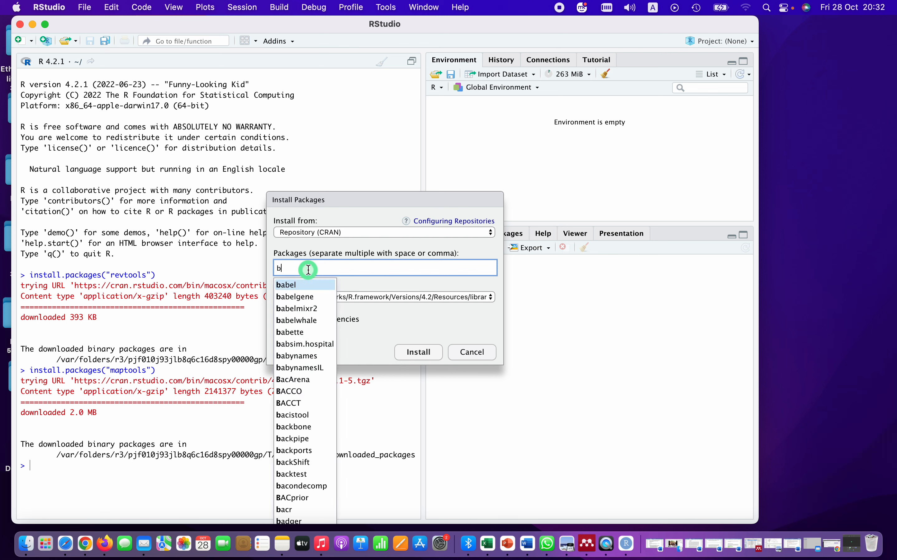
text(ib)
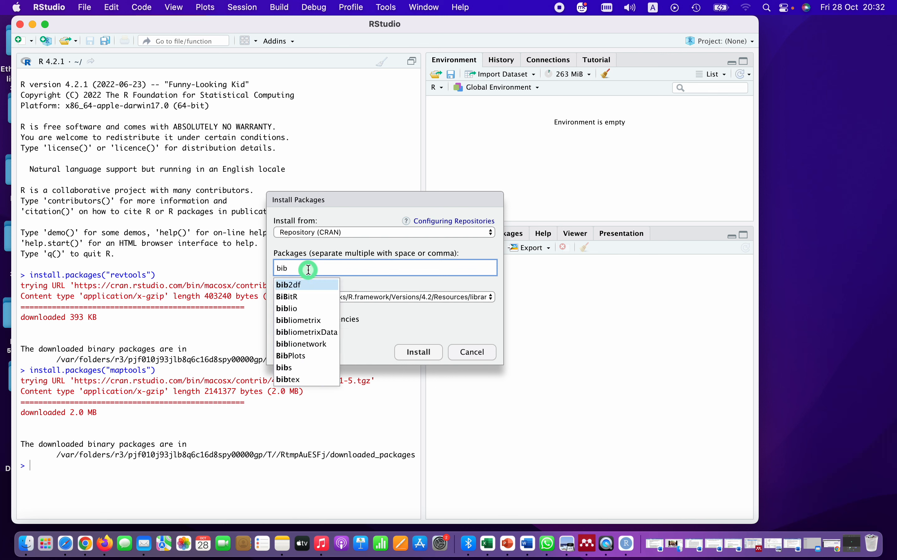
text(liometrix)
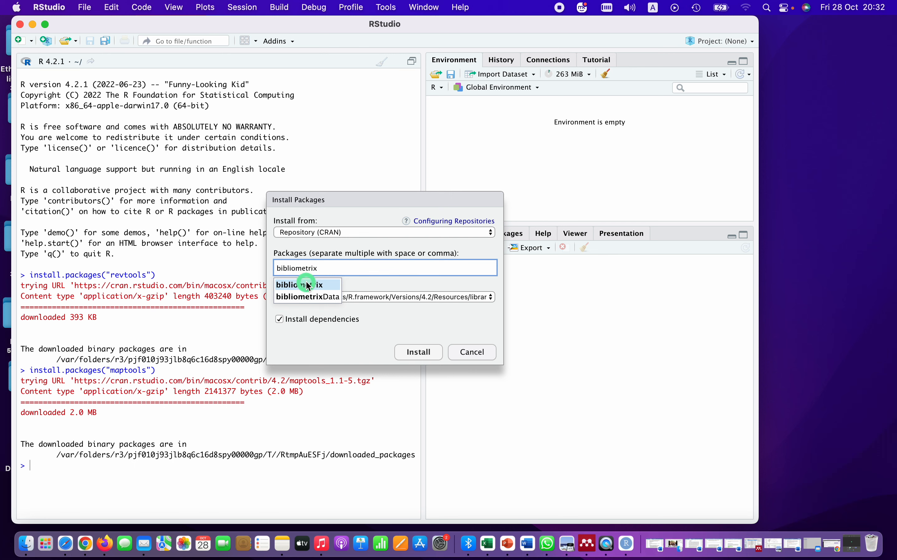
click(308, 285)
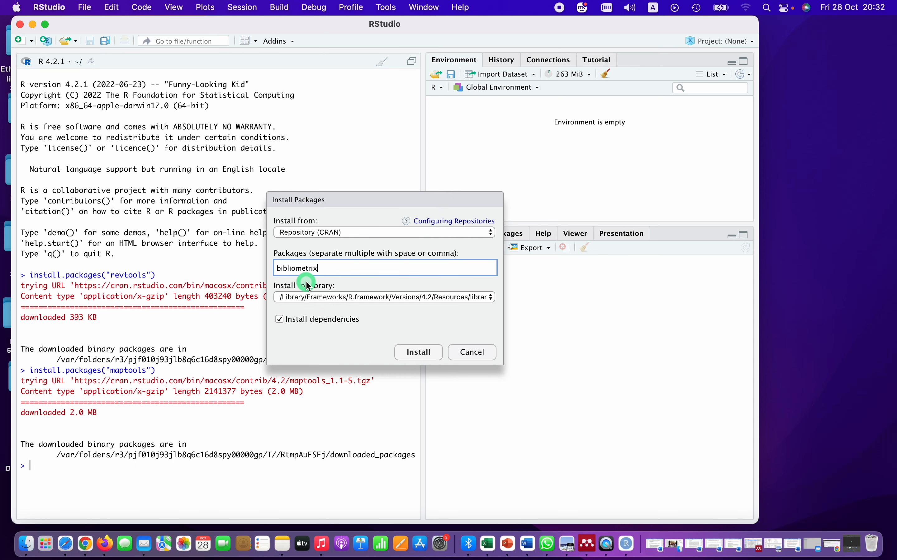
click(418, 353)
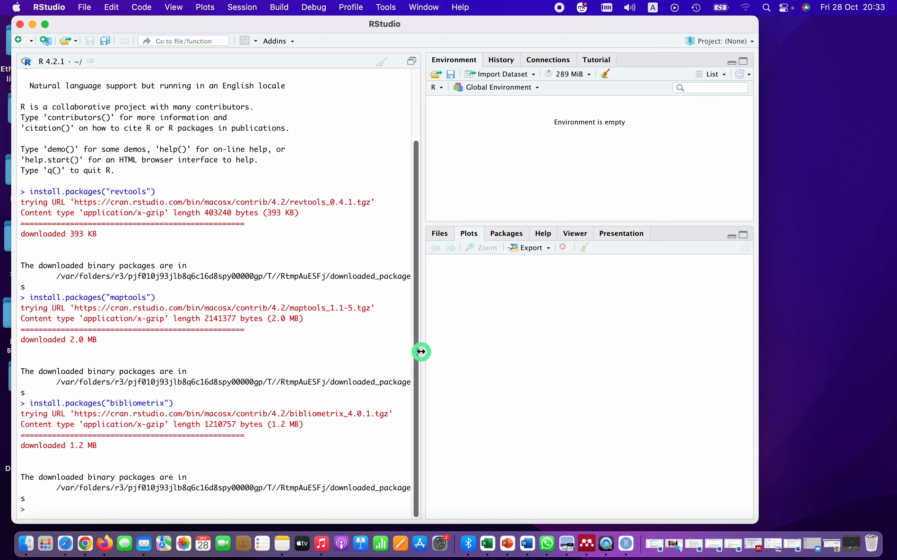
- Check for package updates, review the outdated packages and install the update for vctrs only
click(392, 8)
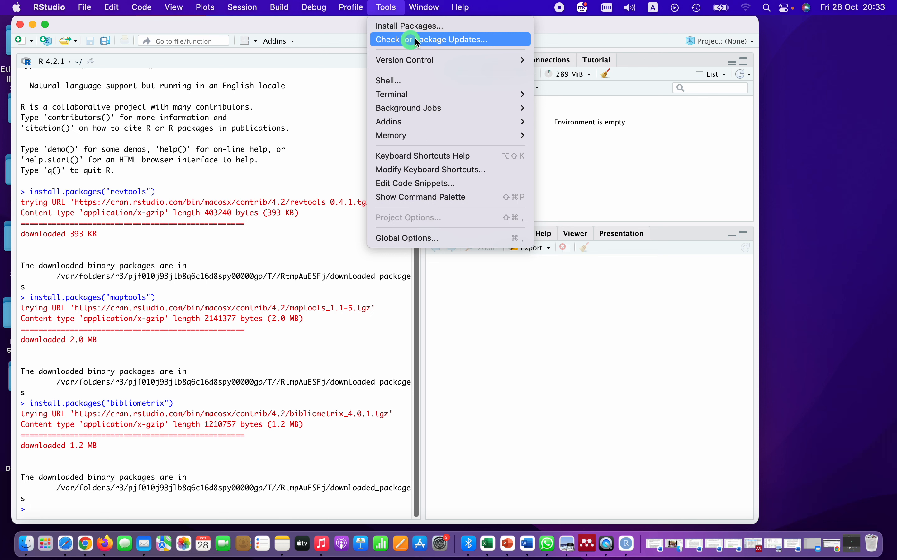
click(433, 37)
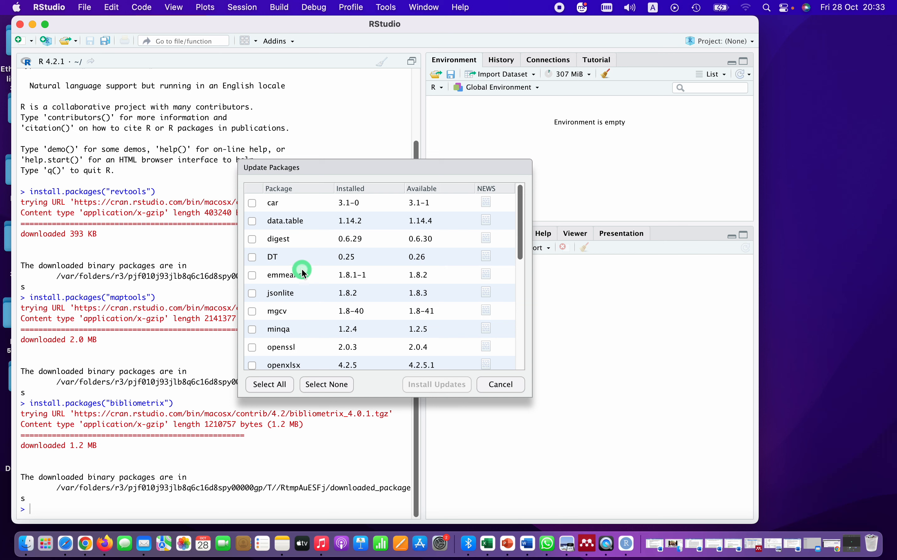
scroll(299, 272, down, 3)
scroll(302, 273, up, 2)
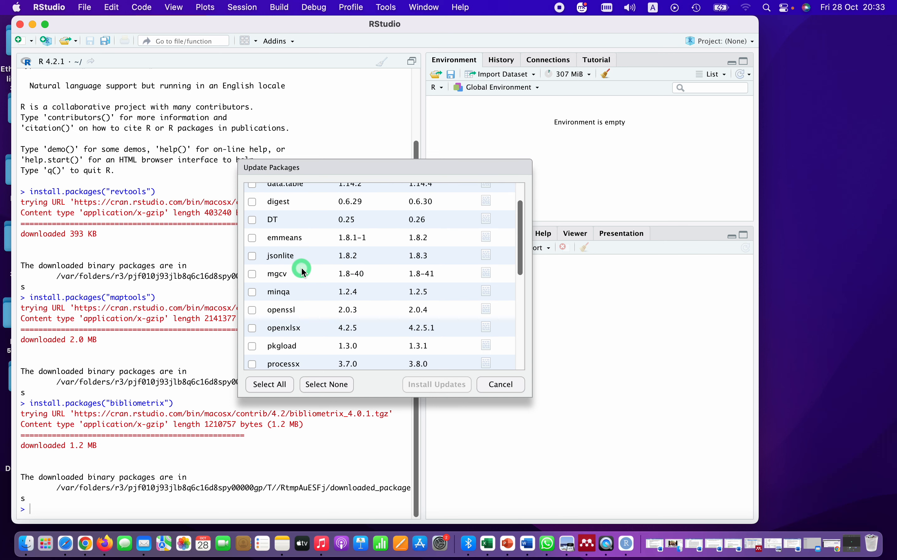
scroll(326, 274, down, 5)
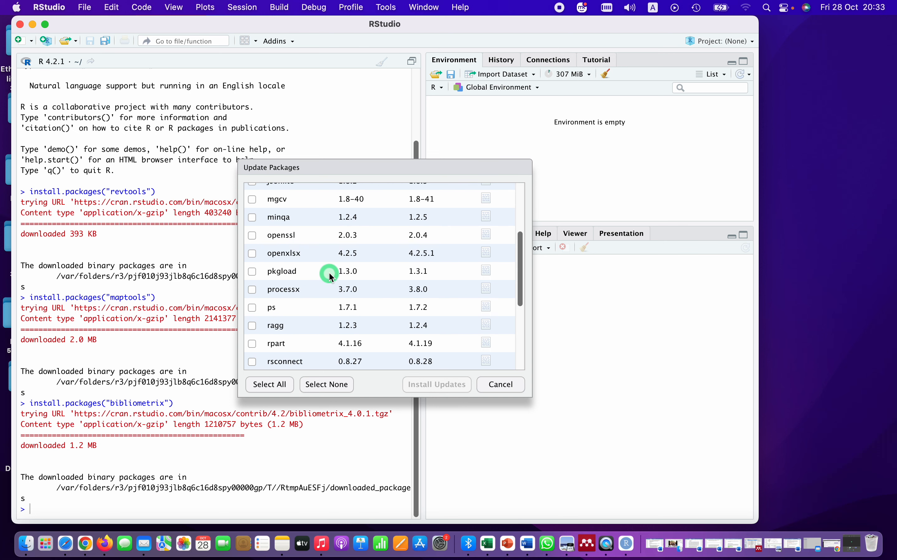
scroll(329, 272, up, 2)
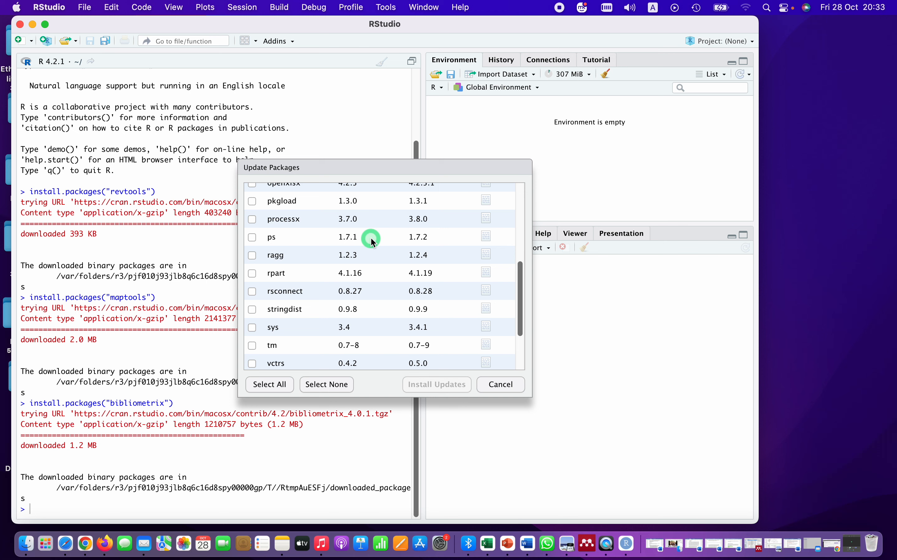
scroll(370, 239, up, 5)
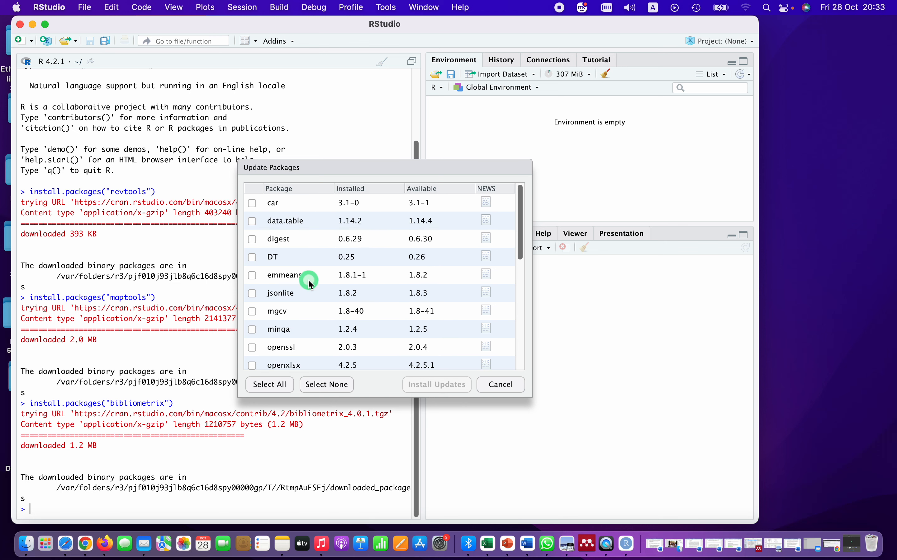
scroll(326, 278, down, 6)
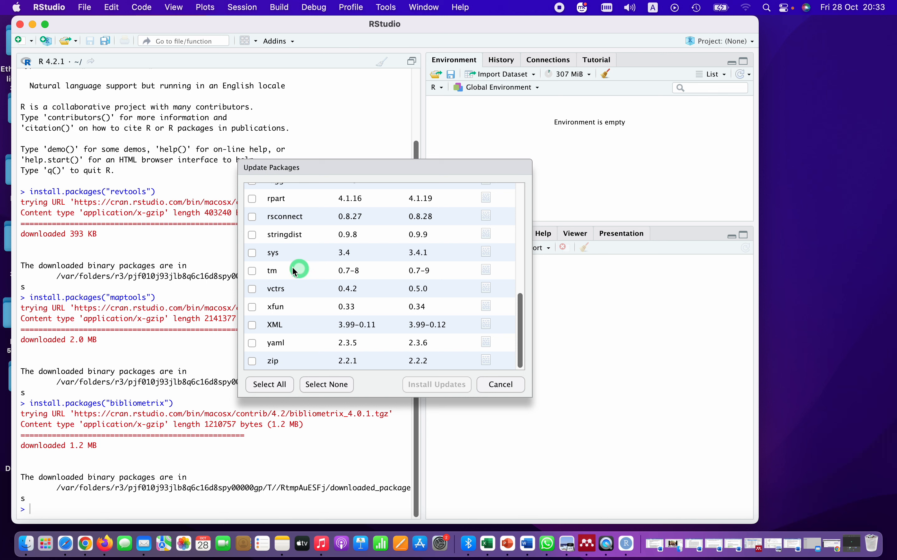
click(251, 289)
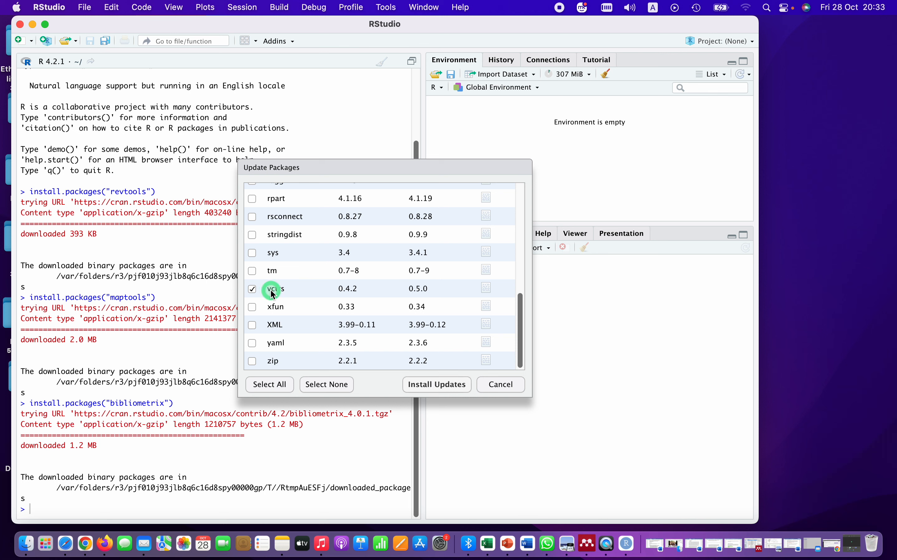
click(429, 385)
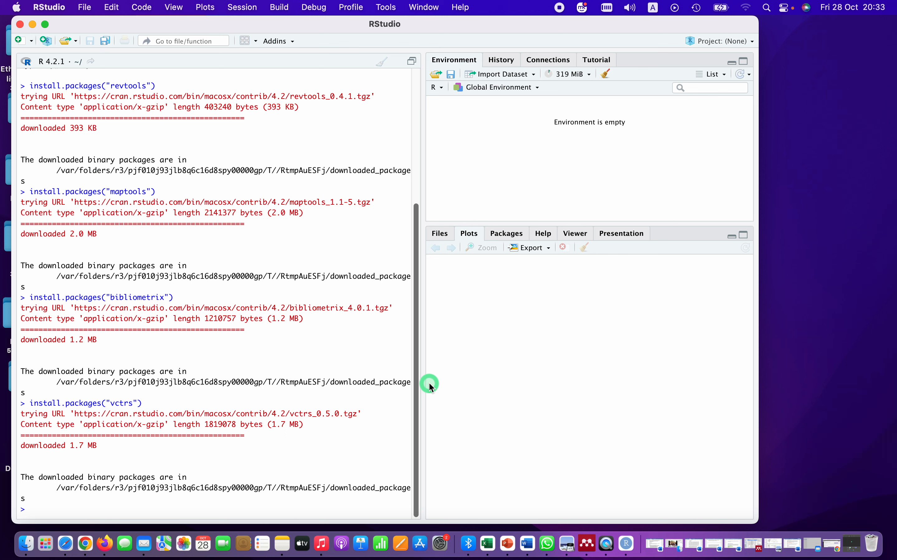
- Install the updates for all remaining outdated packages, agreeing to compile from sources where needed, and close RStudio when the installation is done
click(387, 8)
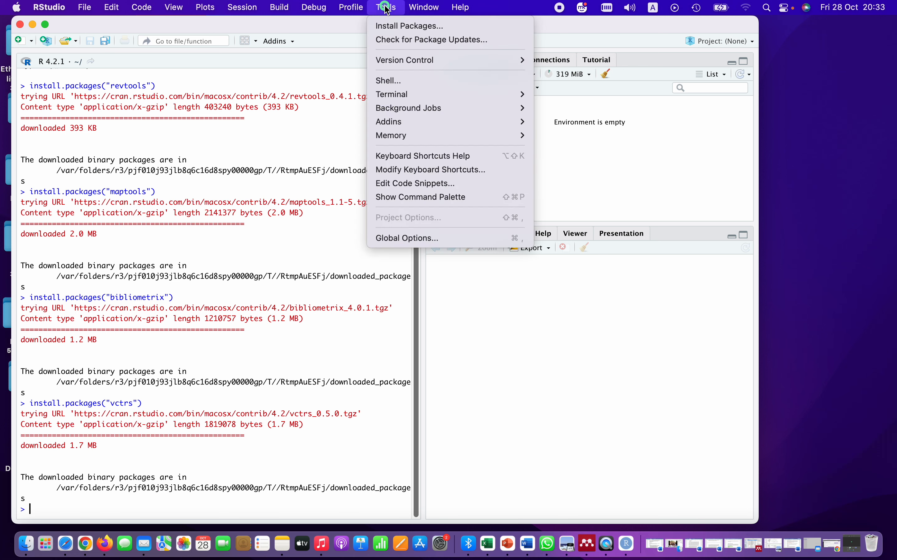
click(395, 39)
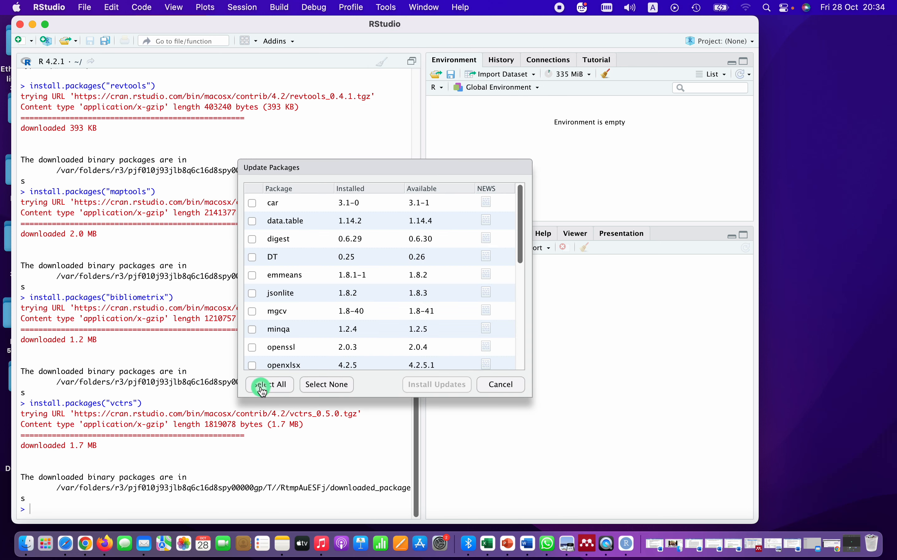
click(266, 390)
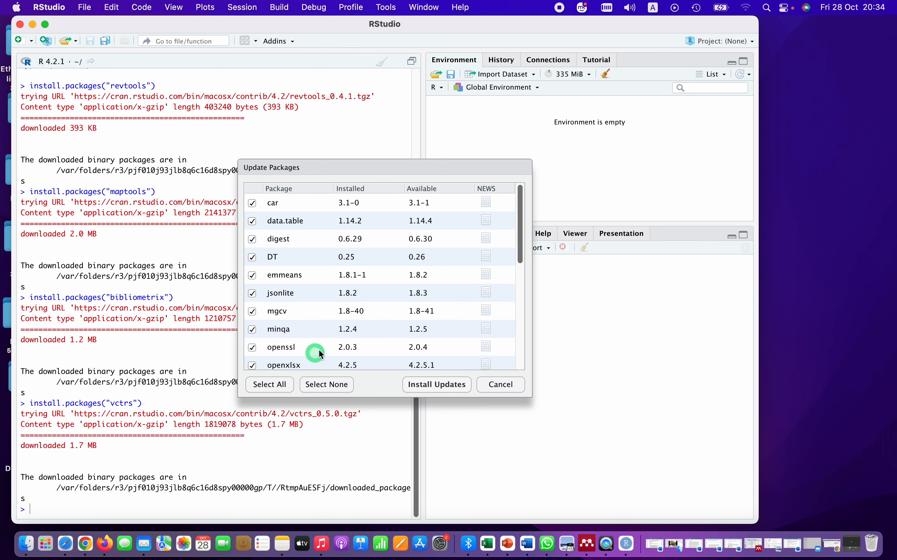
click(431, 386)
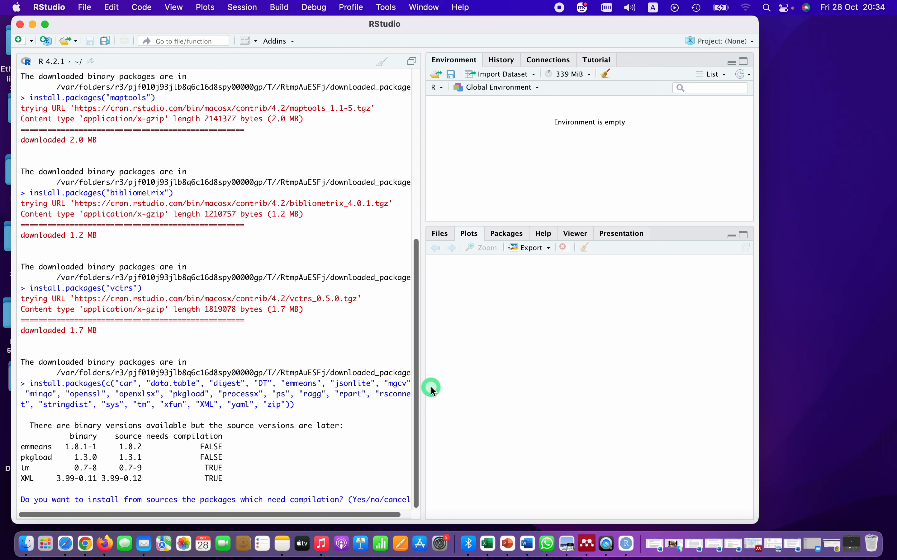
key(Return)
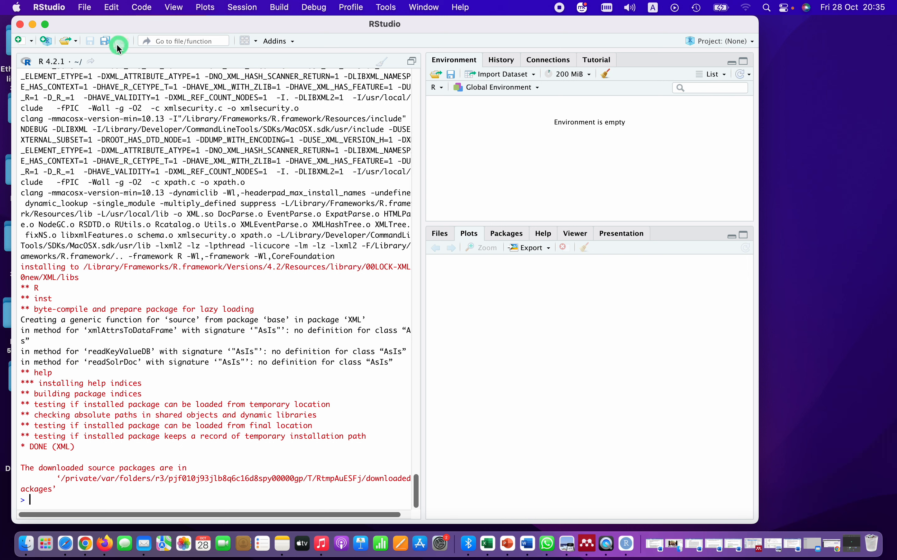
click(20, 25)
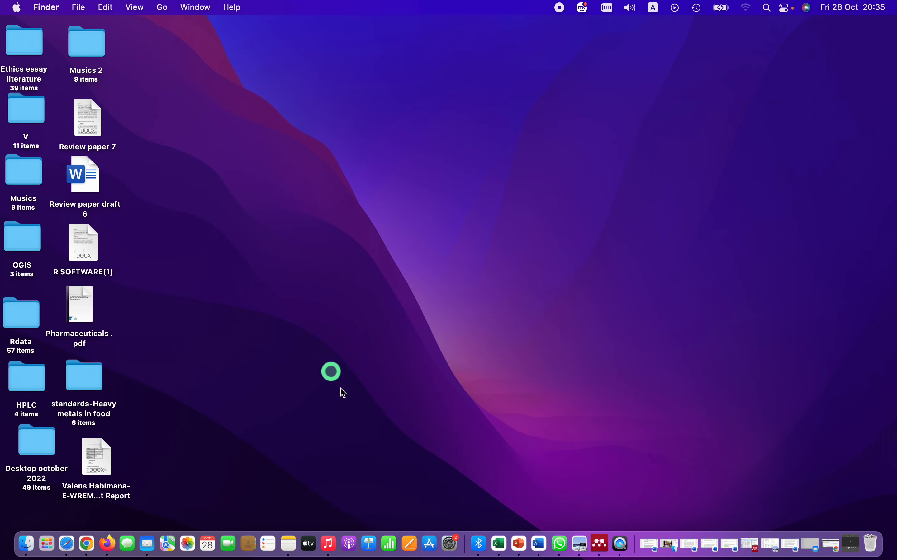